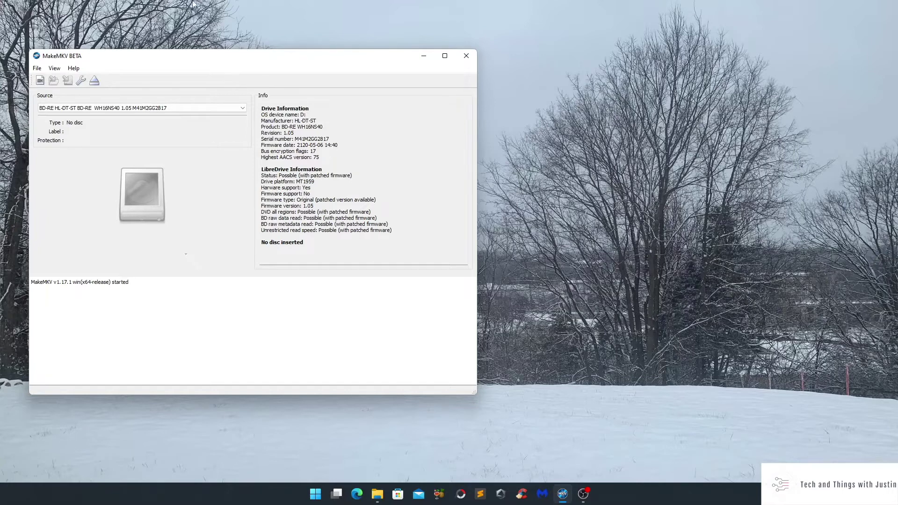
Step: Open HandBrake and arrange its window alongside the MakeMKV window
left_click(439, 494)
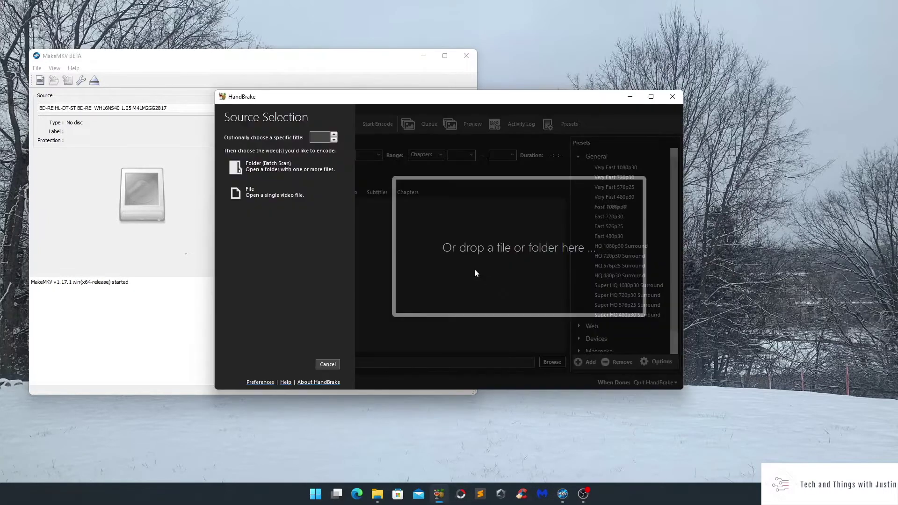
left_click_drag(445, 98, 632, 80)
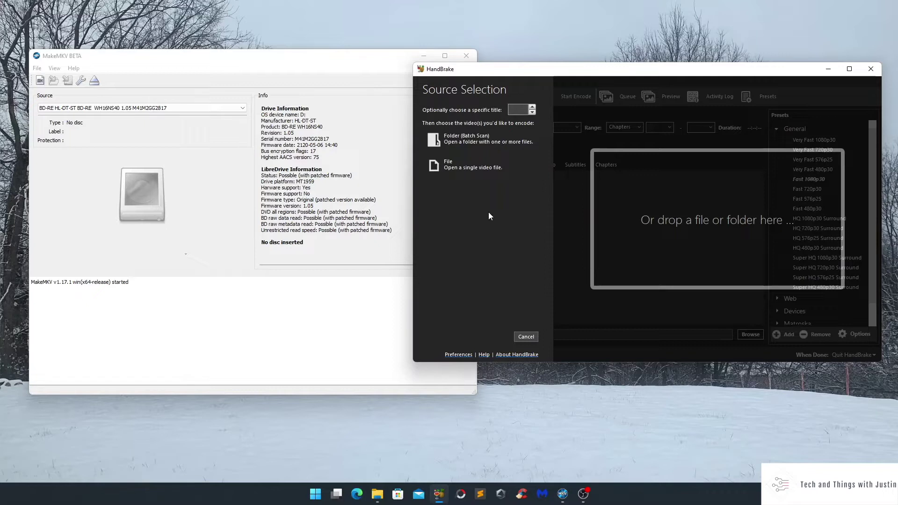
left_click(229, 63)
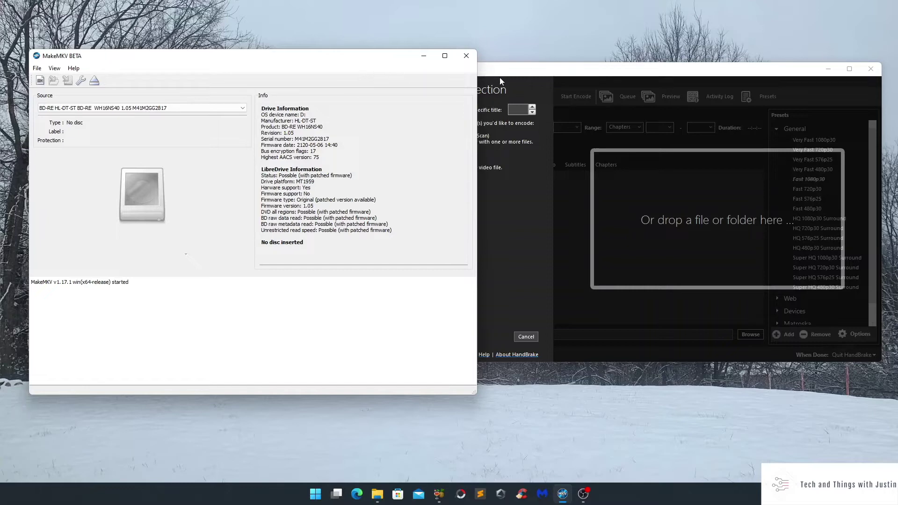
left_click(526, 77)
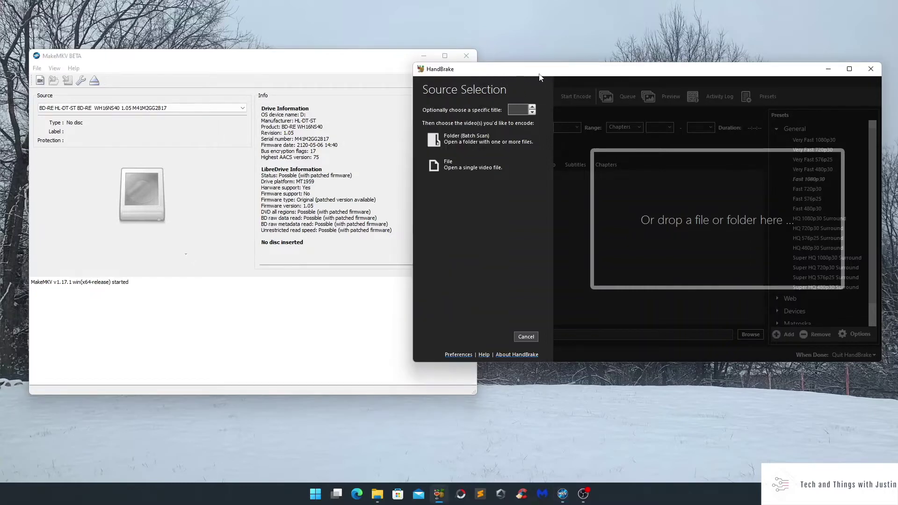
left_click_drag(542, 75, 491, 143)
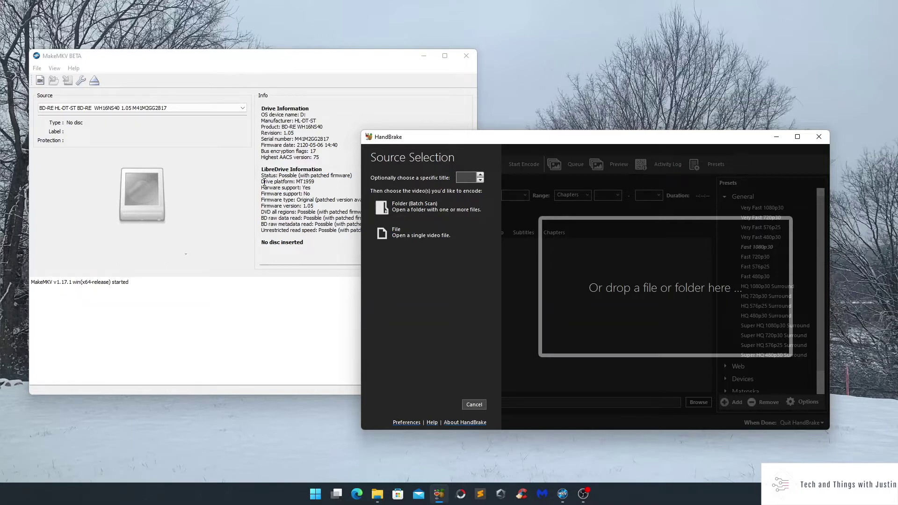
left_click_drag(478, 140, 484, 144)
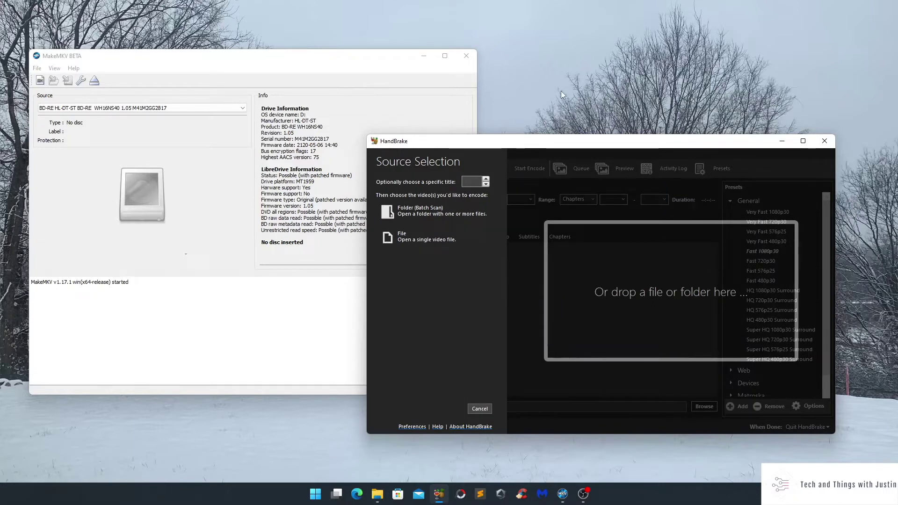
Step: Switch back to MakeMKV, minimize HandBrake, and scan the titles of the Ford v Ferrari Blu-ray disc
left_click(334, 58)
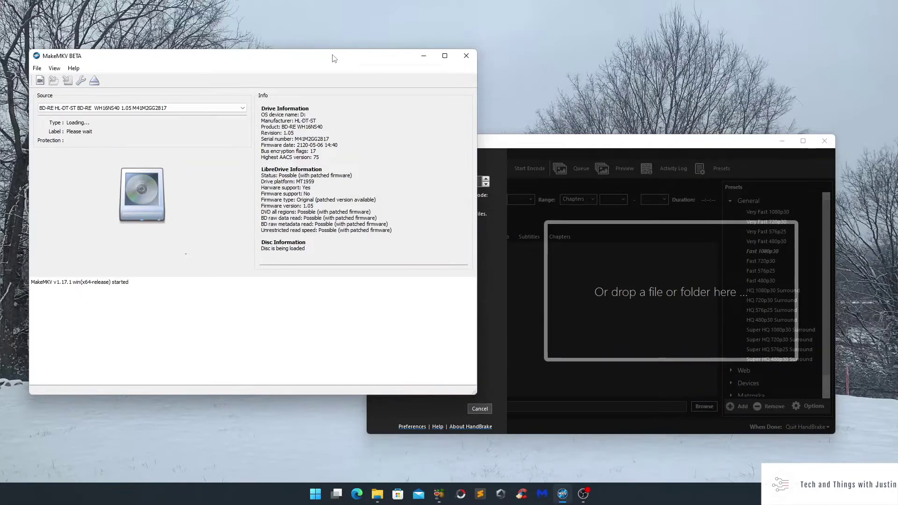
left_click(781, 141)
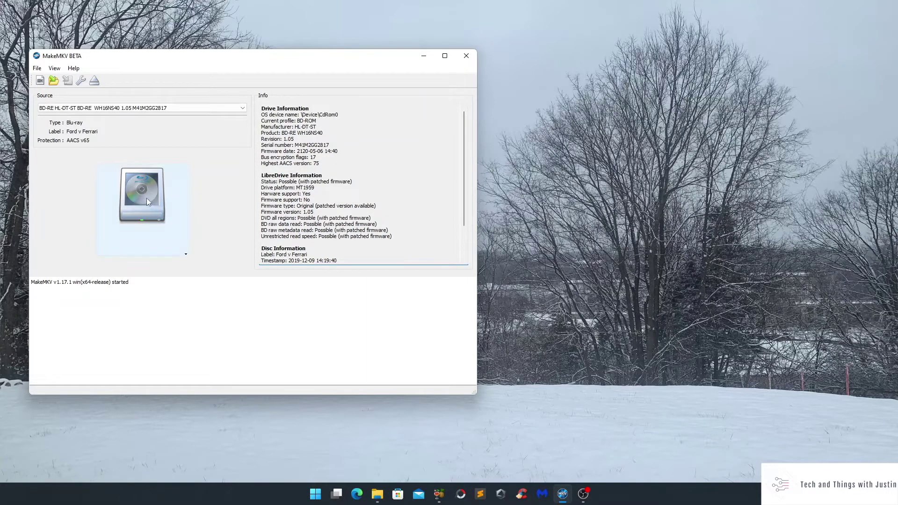
left_click_drag(261, 248, 337, 261)
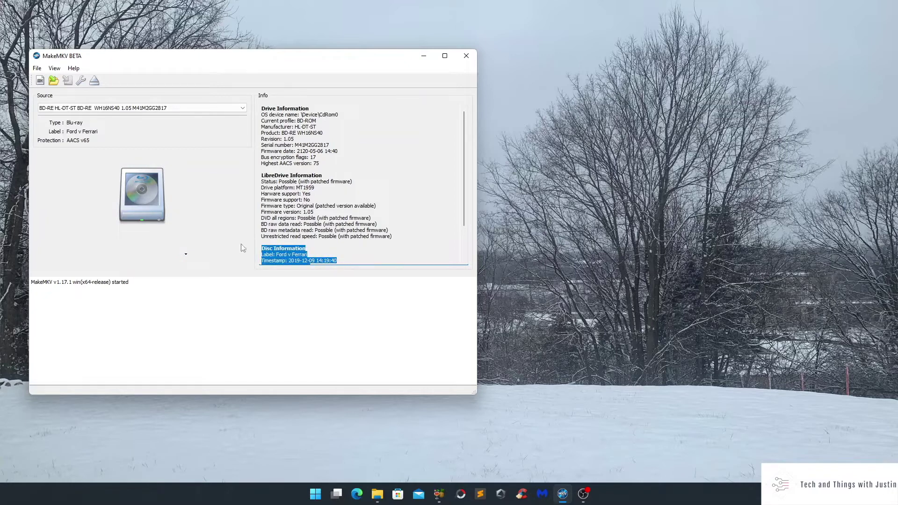
left_click(148, 191)
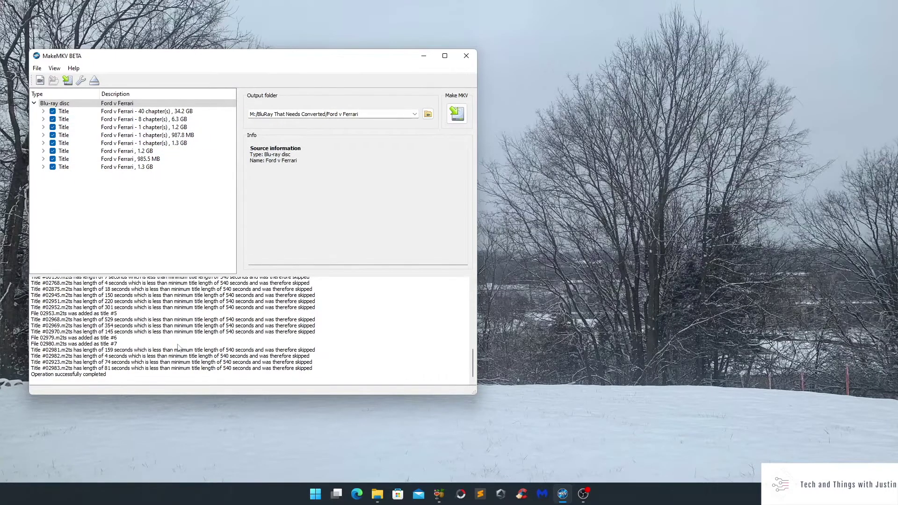
left_click_drag(313, 369, 36, 353)
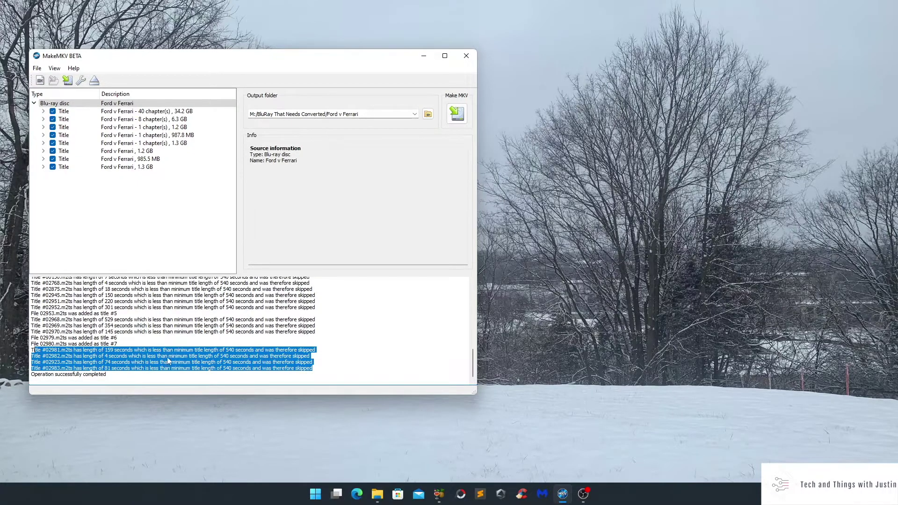
left_click(171, 213)
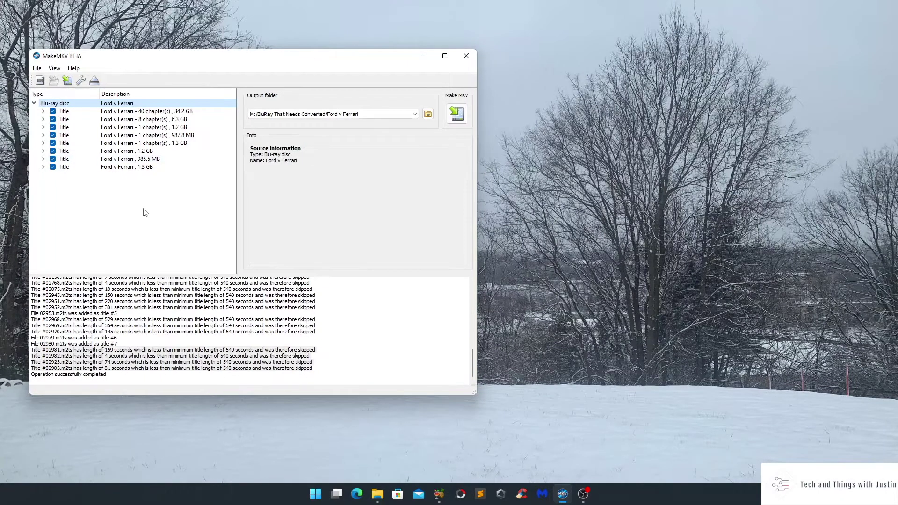
Step: Exclude all listed titles of the Ford v Ferrari disc from the rip
left_click(52, 167)
left_click(53, 159)
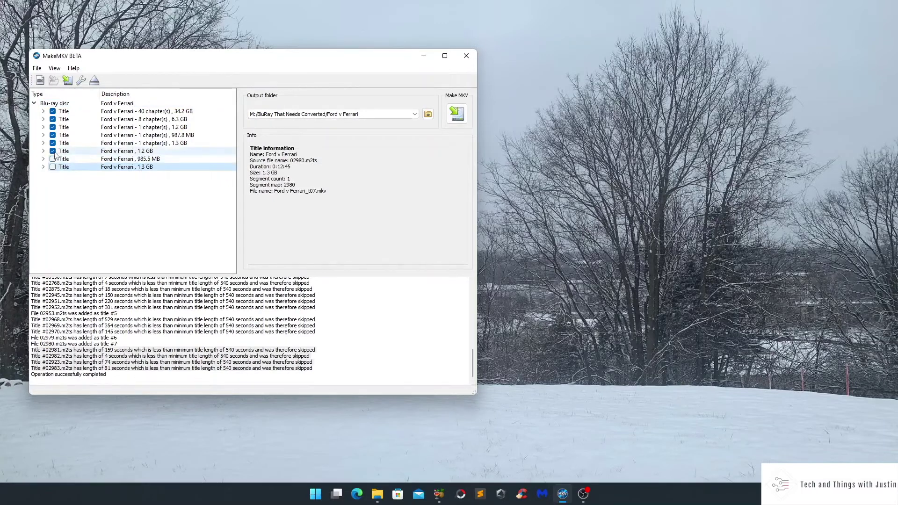
left_click(53, 151)
left_click(52, 143)
left_click(53, 135)
left_click(53, 127)
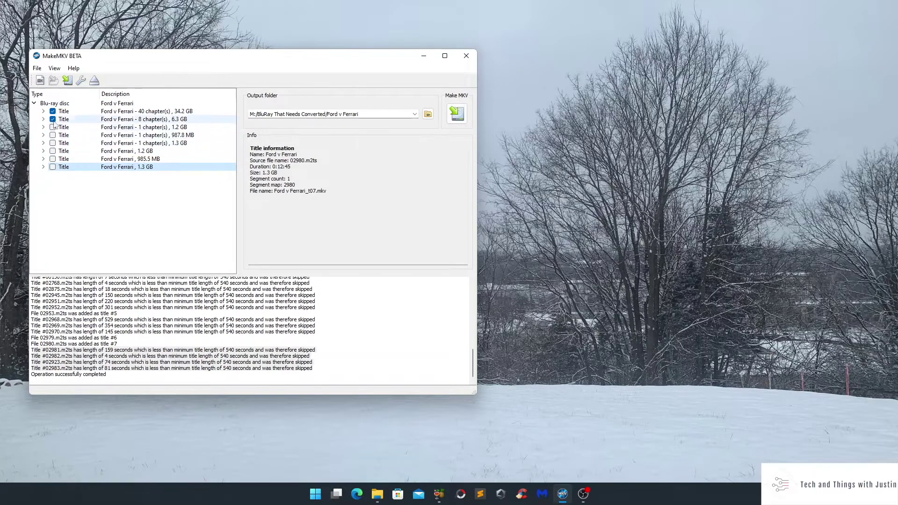
left_click(53, 119)
left_click(52, 111)
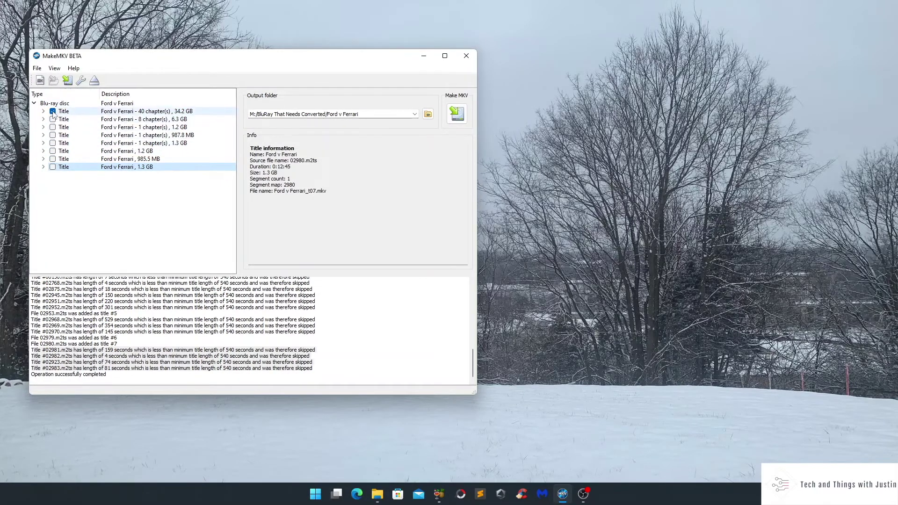
Step: Include only the 40-chapter, 34.2 GB title in the rip and review its duration, audio and subtitle tracks
left_click(190, 112)
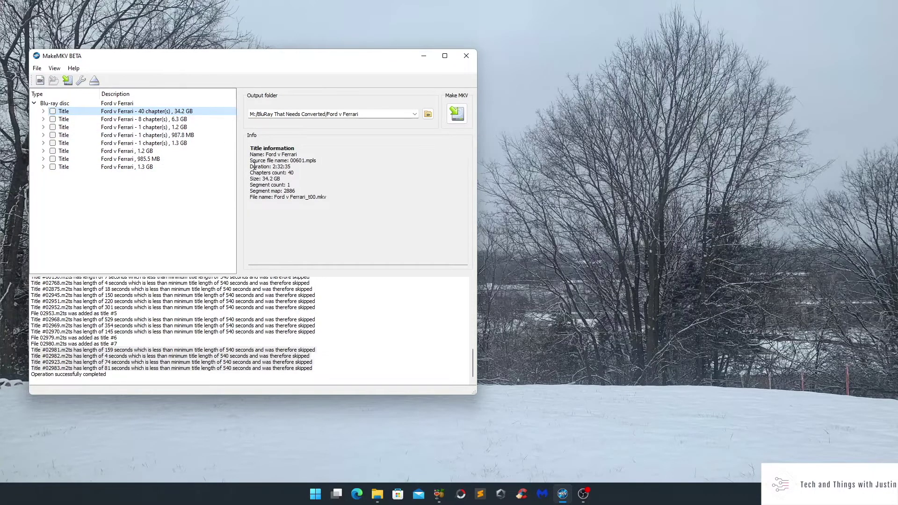
left_click_drag(254, 166, 272, 167)
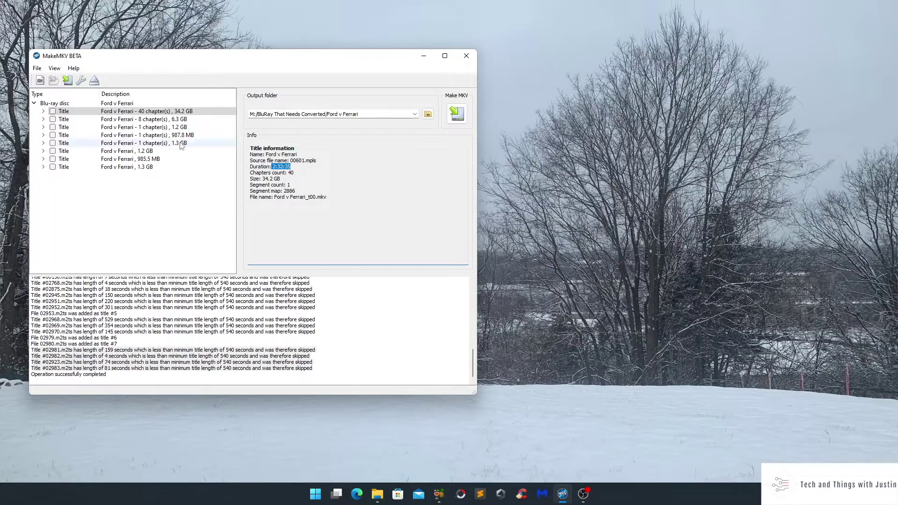
left_click(53, 111)
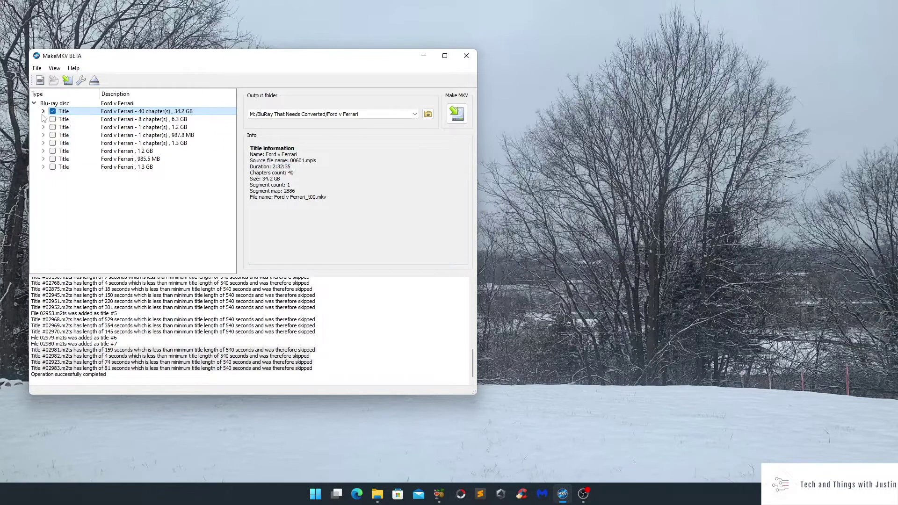
left_click(43, 111)
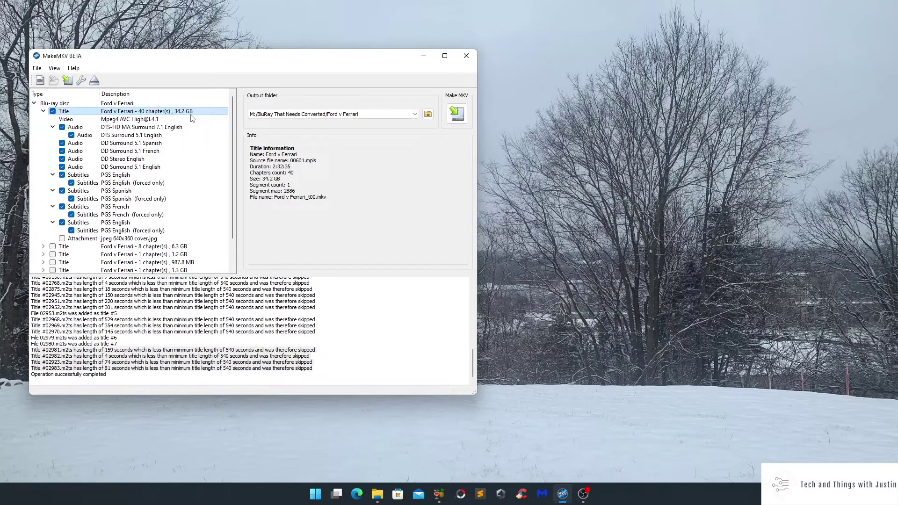
left_click(44, 112)
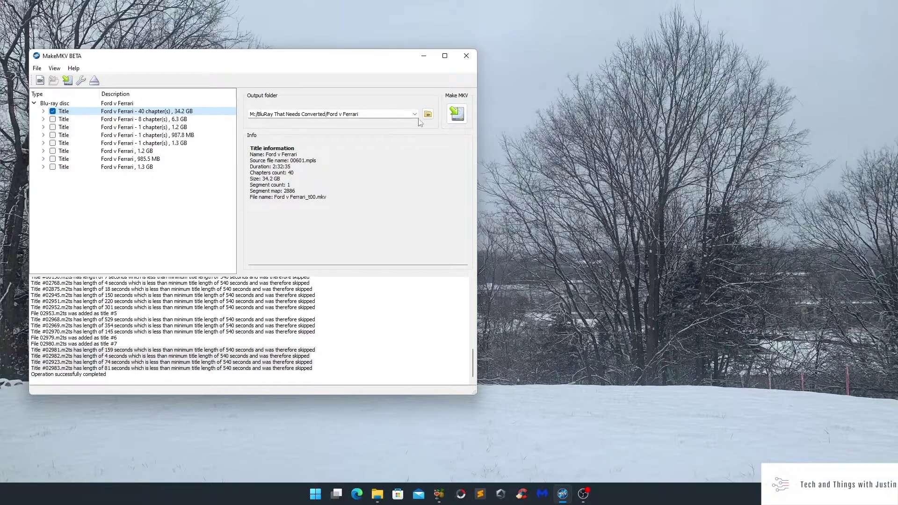
Step: Rip the selected title to MKV, creating the output folder M:/BluRay That Needs Converted/Ford v Ferrari, and dismiss the completion message
left_click(459, 117)
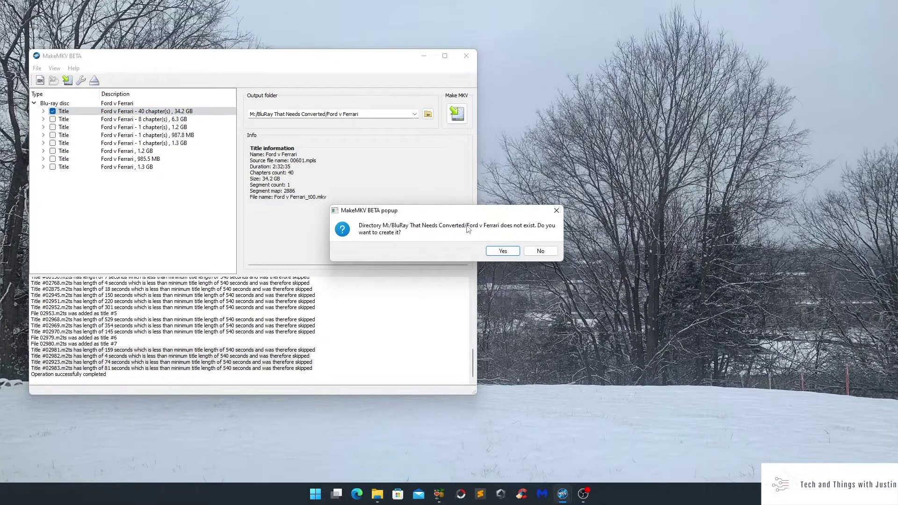
left_click(504, 253)
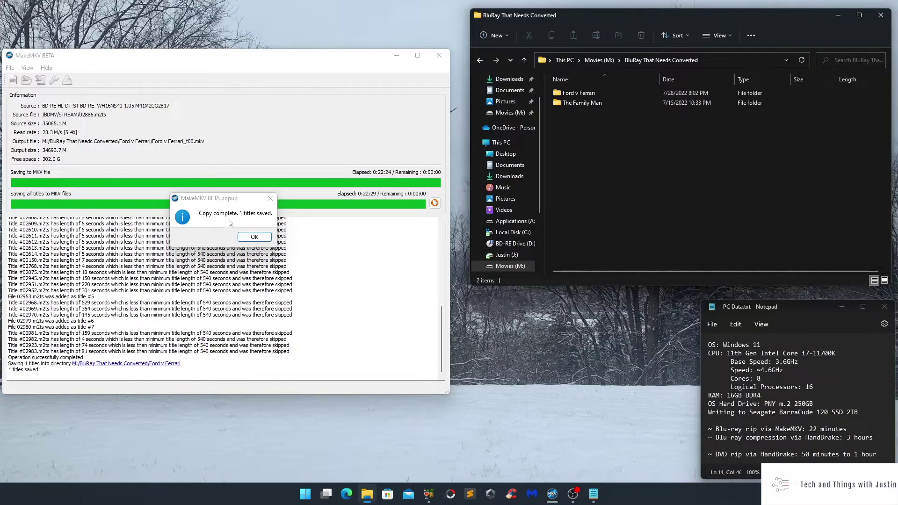
left_click(254, 237)
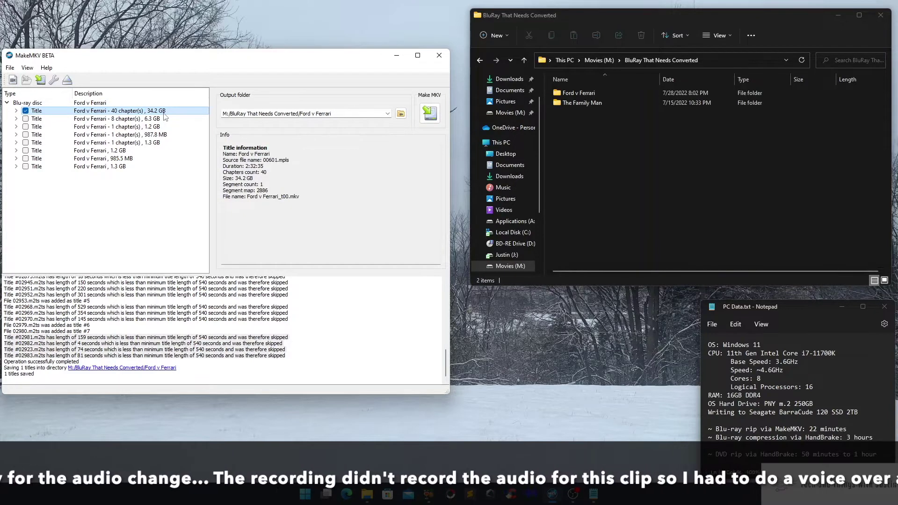
Step: In File Explorer, open the Ford v Ferrari folder and rename the ripped video to Ford v Ferrari.mkv
left_click(572, 94)
mouse_move(571, 96)
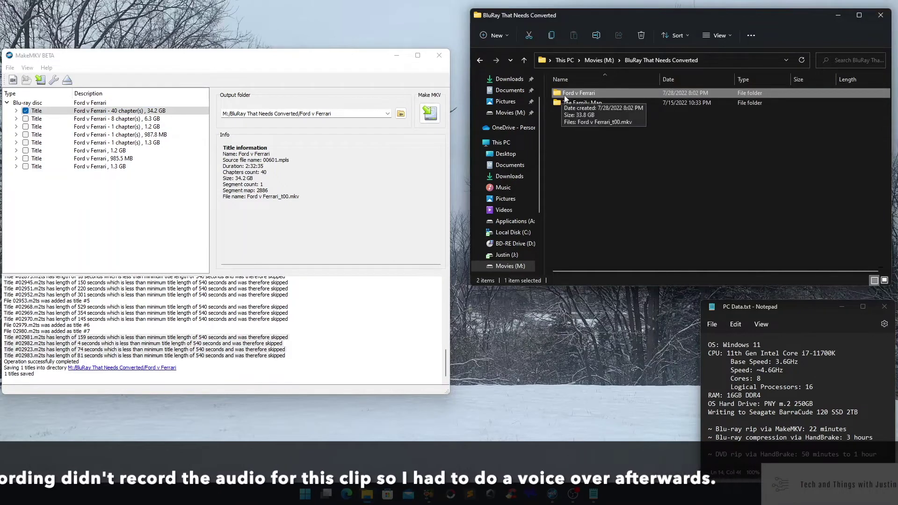
double_click(614, 93)
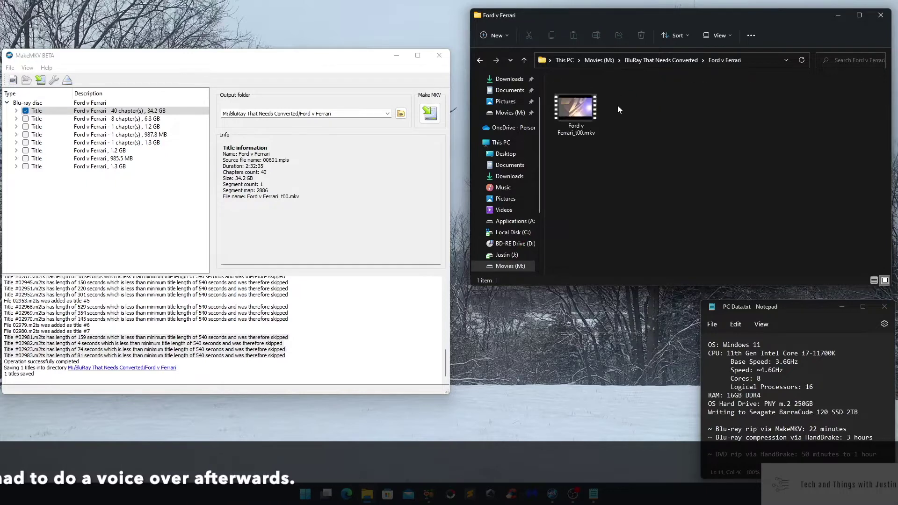
left_click(582, 121)
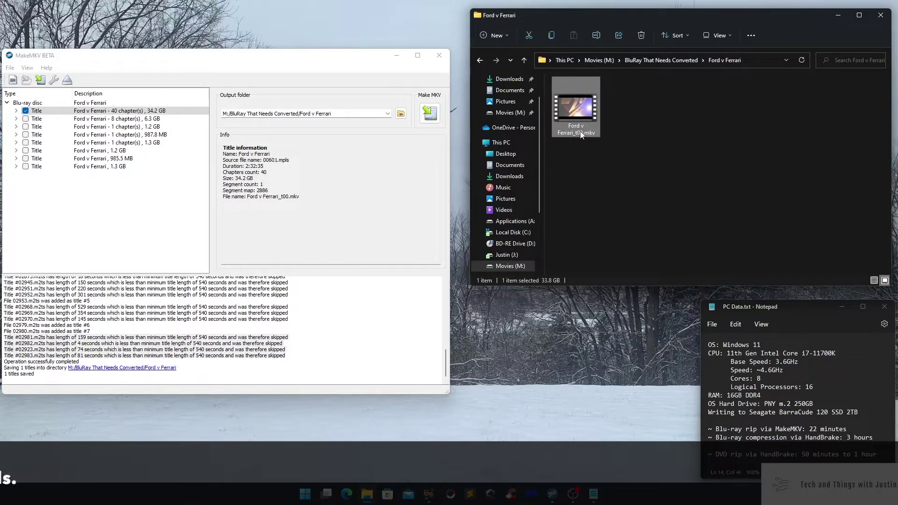
right_click(579, 135)
left_click(629, 145)
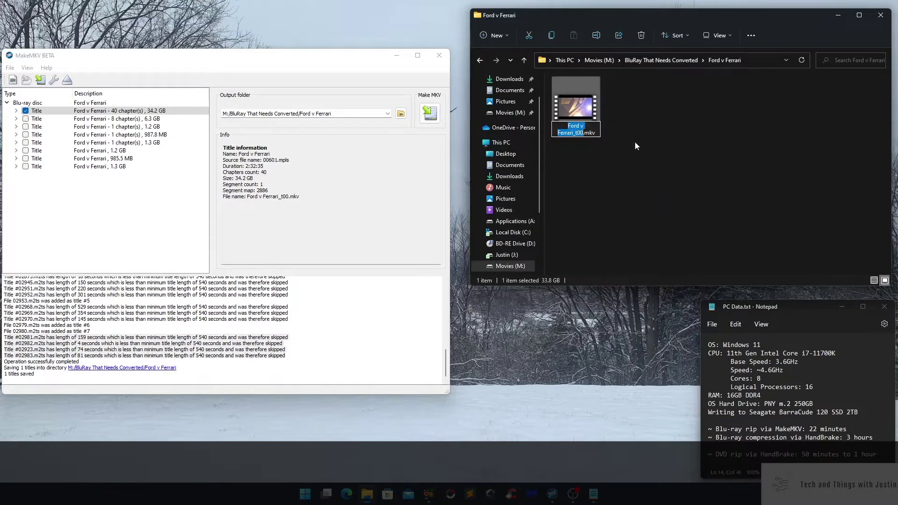
key("Right")
key("BackSpace")
key("BackSpace")
key("BackSpace")
key("BackSpace")
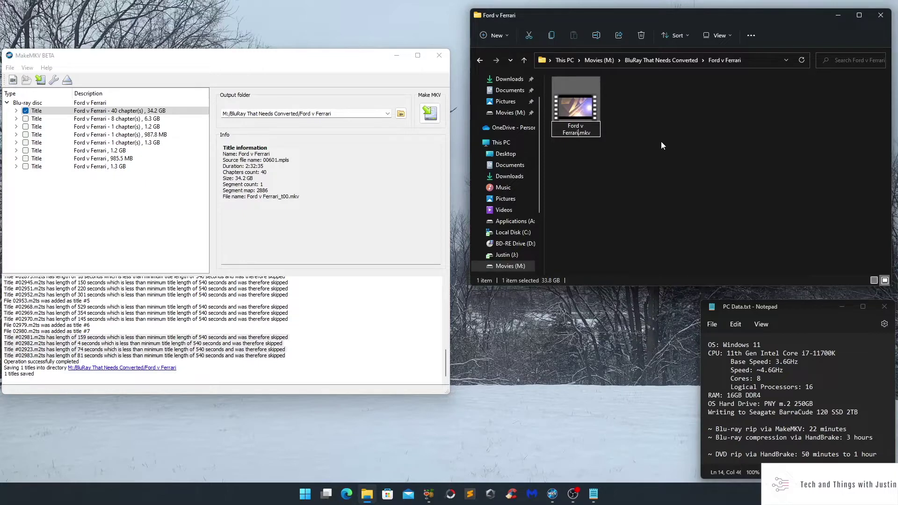
key("Return")
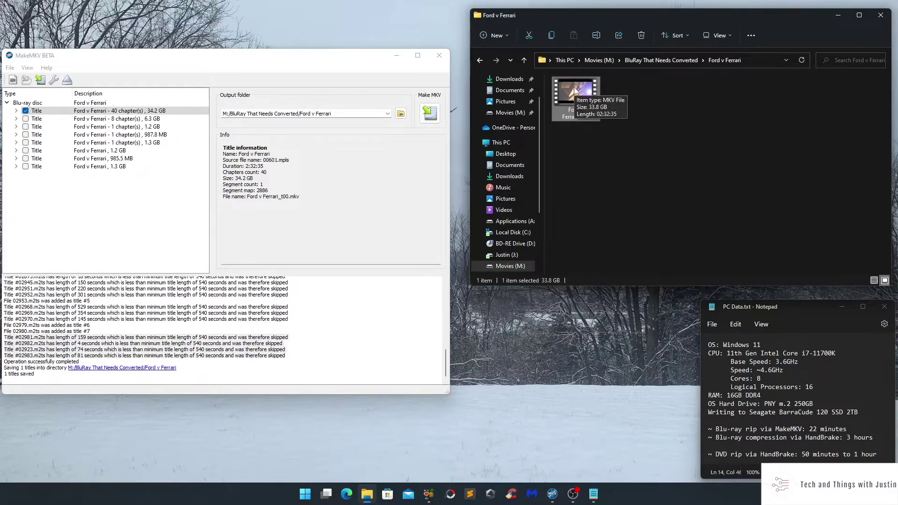
Step: Show the folder in Details view and fit the Size column to the full file size
left_click(717, 36)
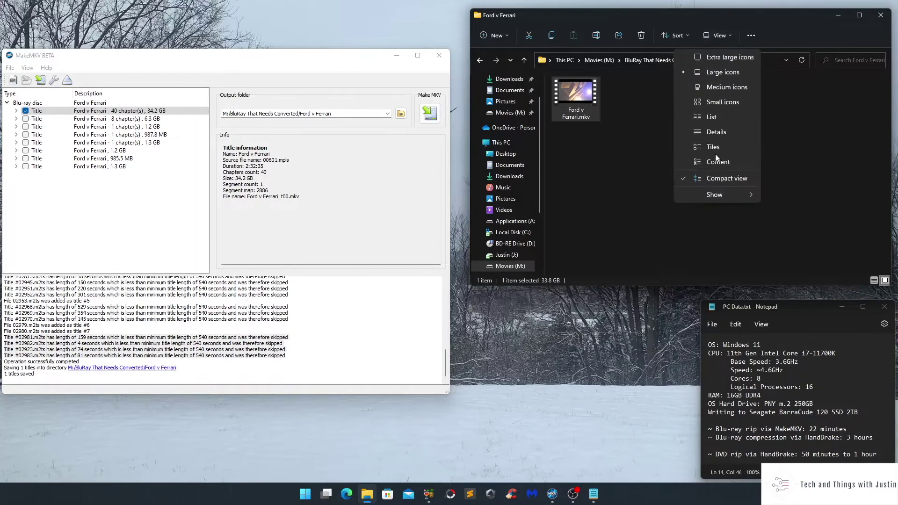
left_click(724, 130)
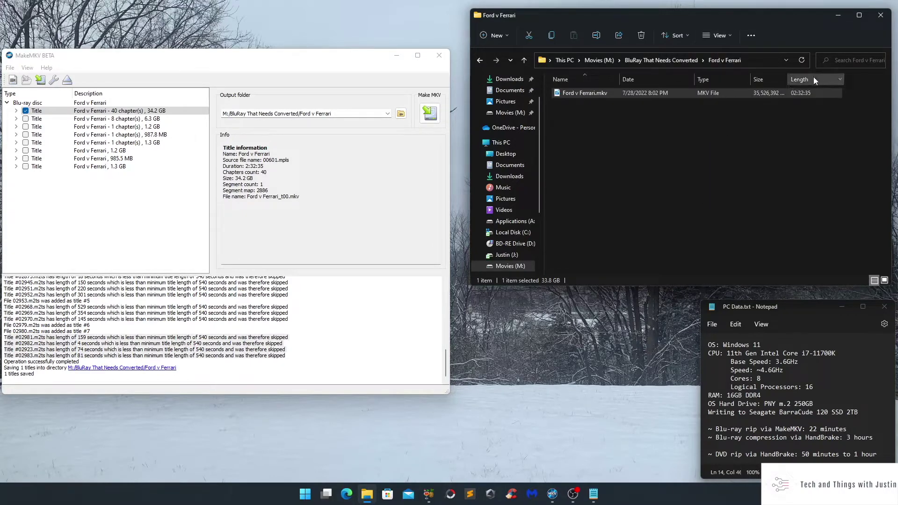
double_click(788, 79)
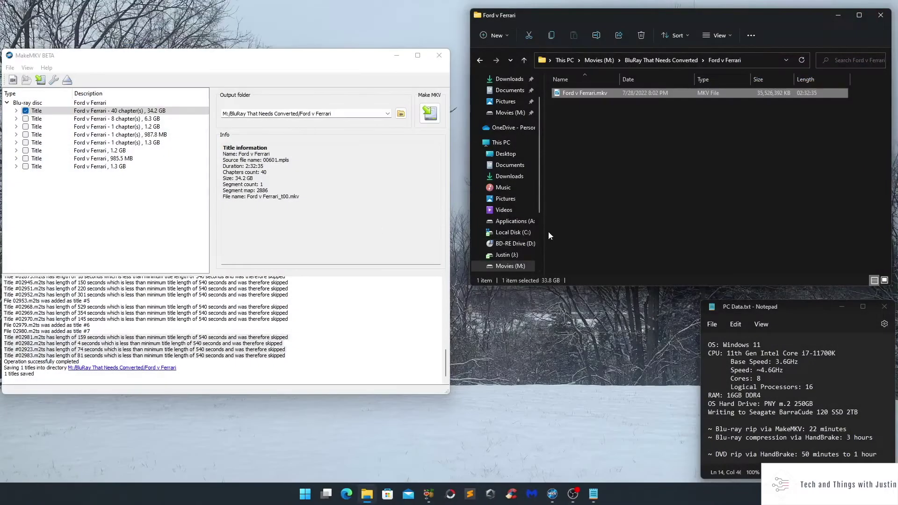
Step: Switch to HandBrake, close MakeMKV, and place the HandBrake window beside File Explorer
left_click(428, 493)
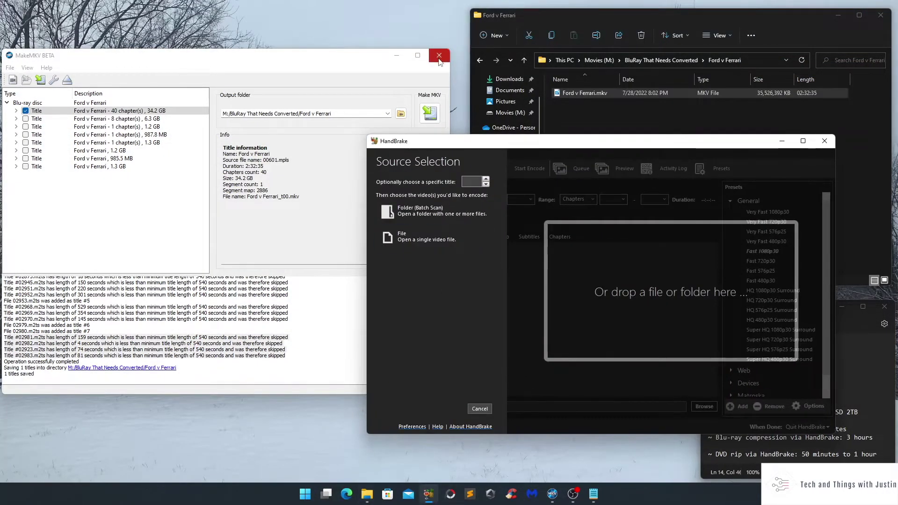
left_click(439, 55)
left_click_drag(529, 147, 168, 32)
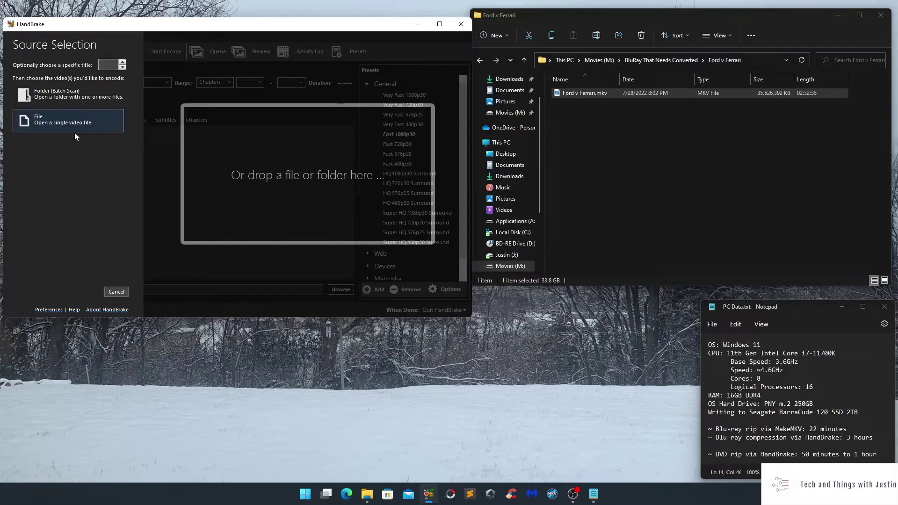
Step: Load the BluRay That Needs Converted/Ford v Ferrari folder as the batch scan source and select the Ford v Ferrari title
left_click(63, 96)
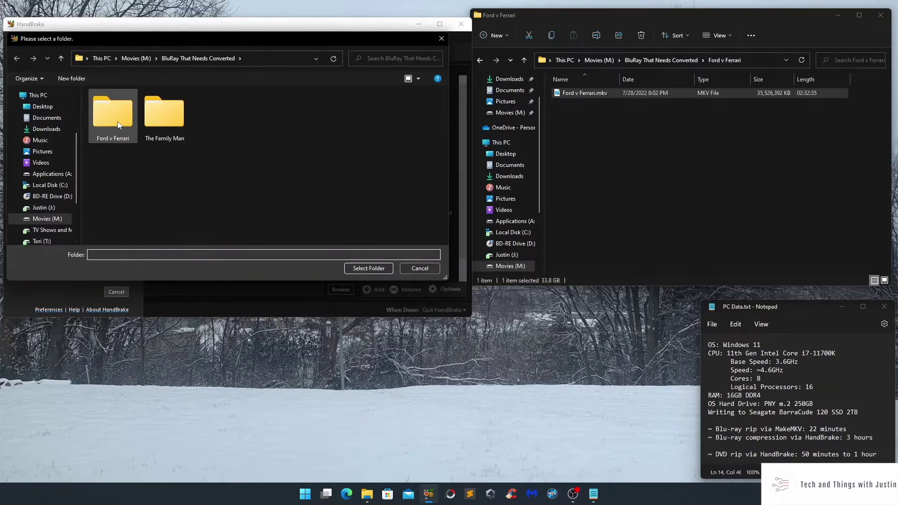
double_click(121, 126)
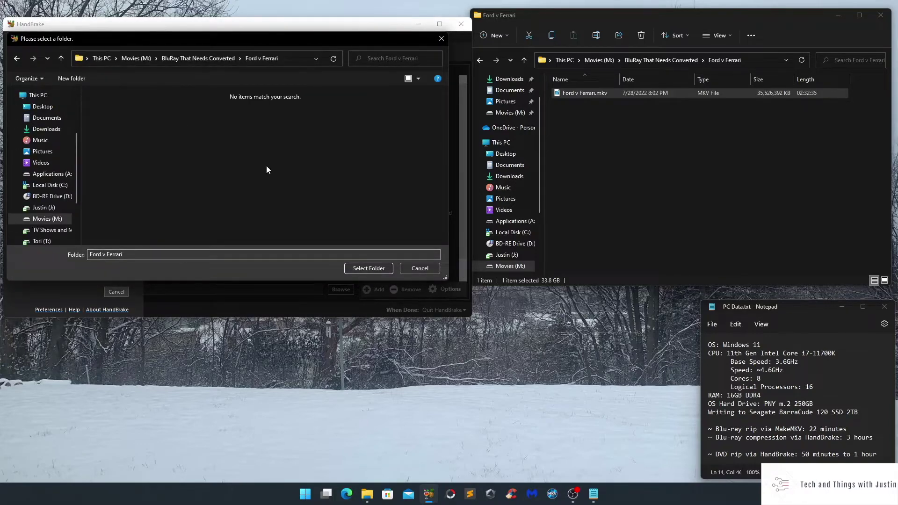
left_click(367, 269)
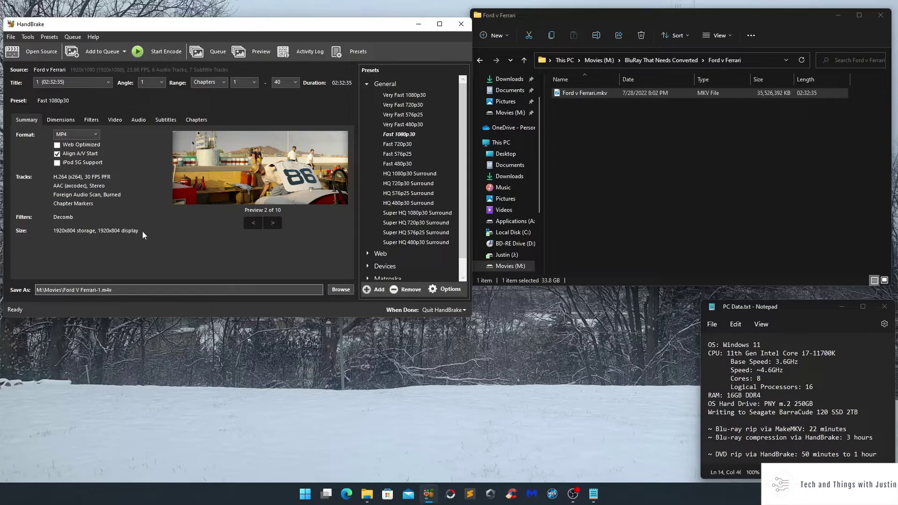
left_click(70, 81)
left_click(72, 82)
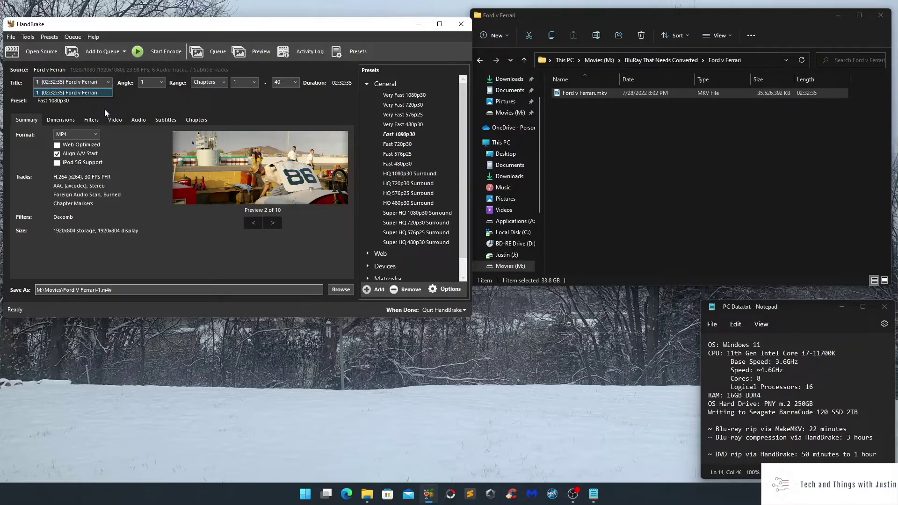
left_click(57, 92)
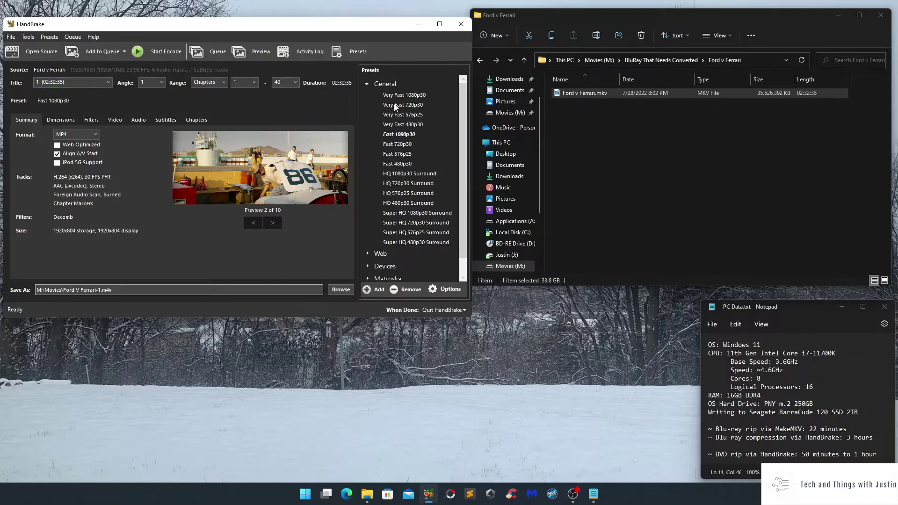
Step: Apply the Super HQ 1080p30 Surround preset and look through the Web presets
left_click(409, 215)
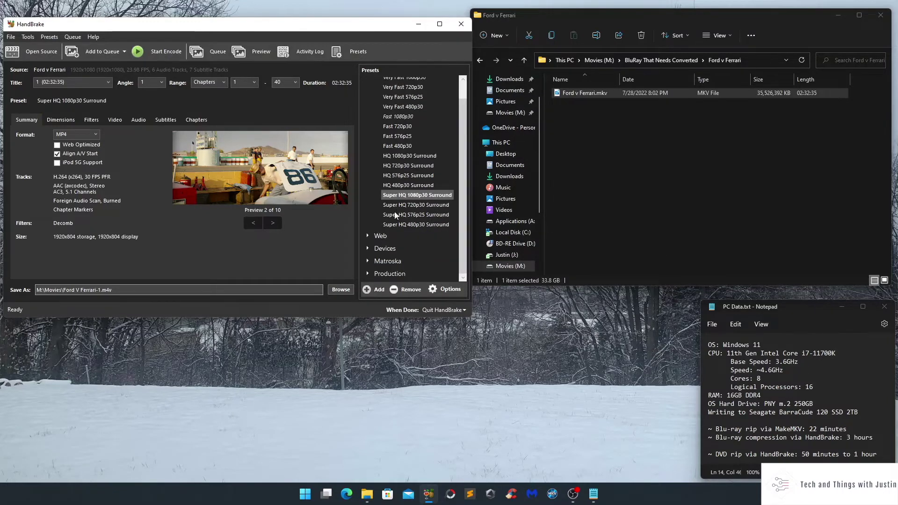
left_click(367, 253)
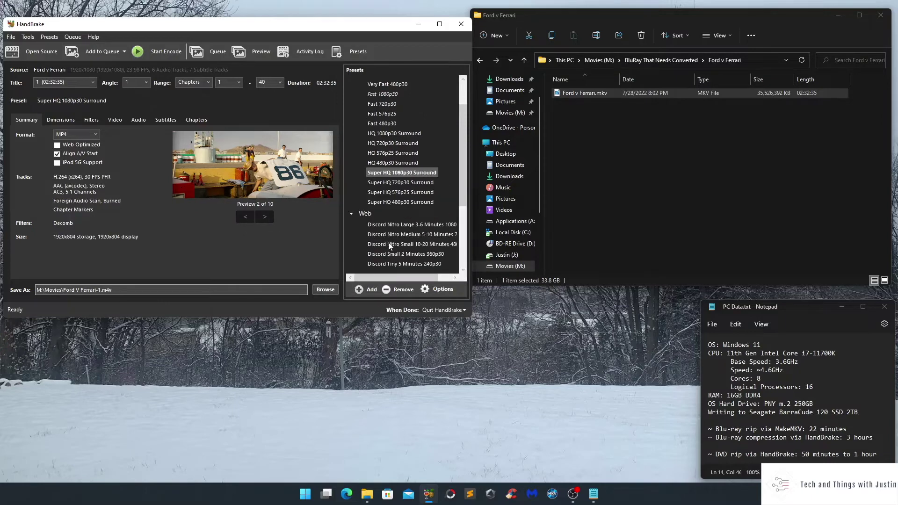
scroll(388, 242, "down", 4)
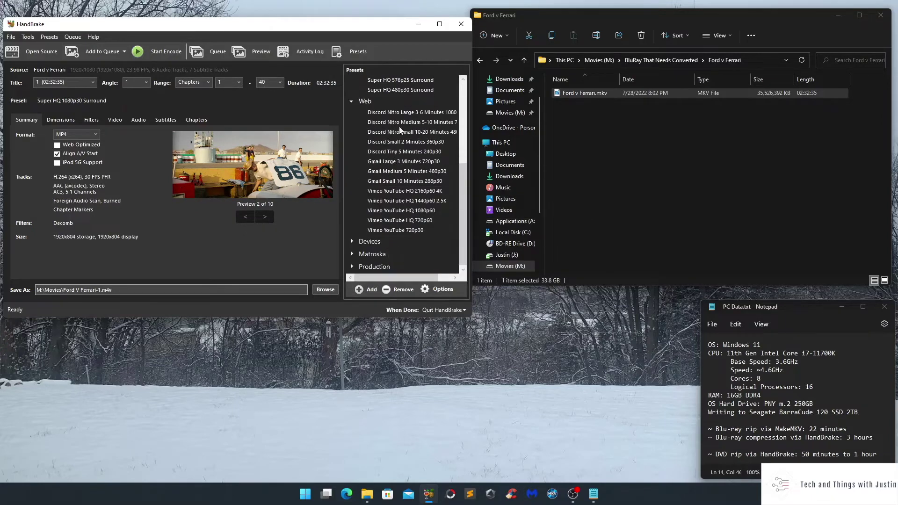
left_click(352, 101)
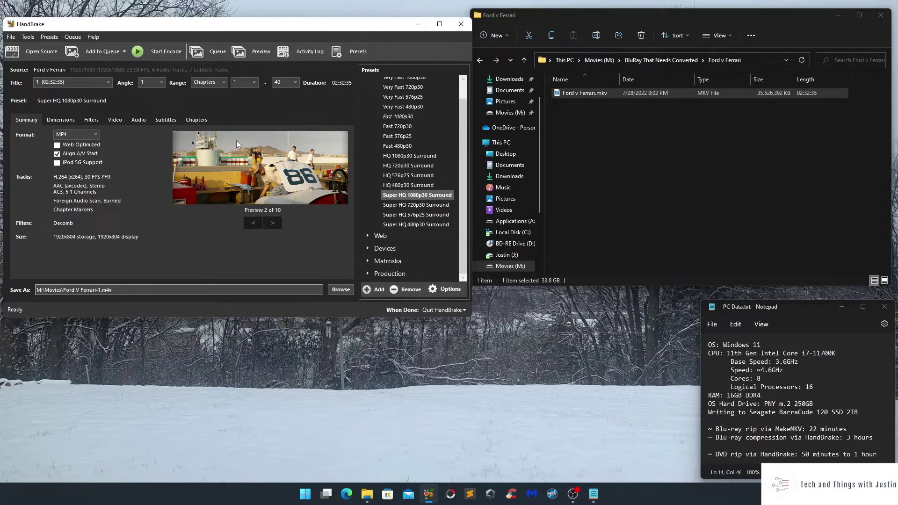
Step: Review the subtitle track settings, output summary and title list, keeping the Super HQ 1080p30 Surround preset selected
left_click(157, 123)
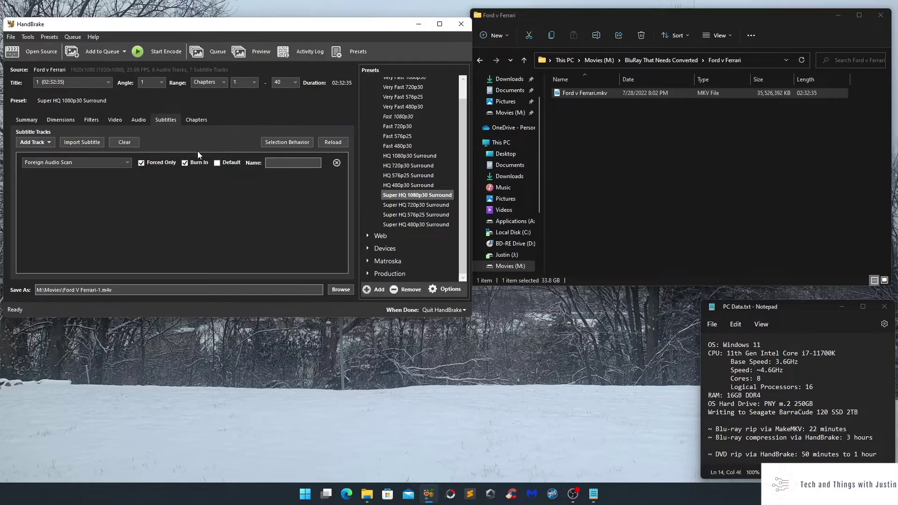
left_click(33, 119)
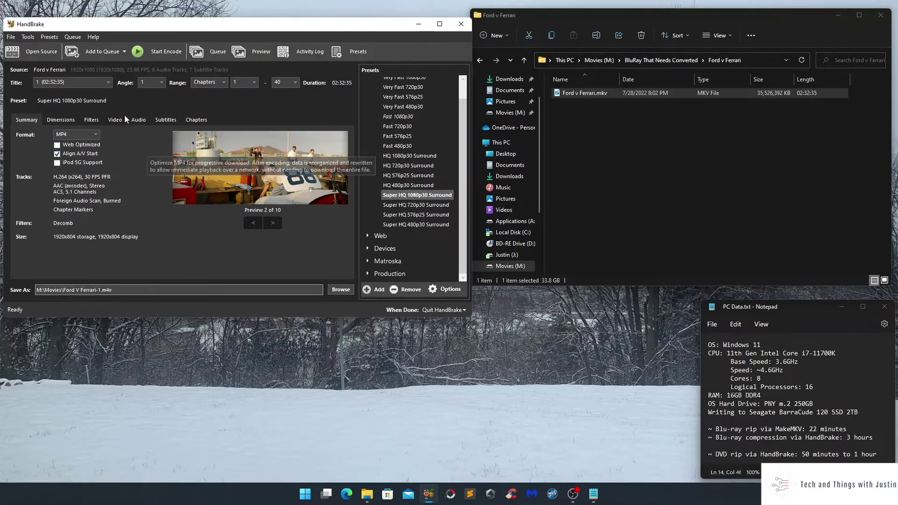
left_click(61, 83)
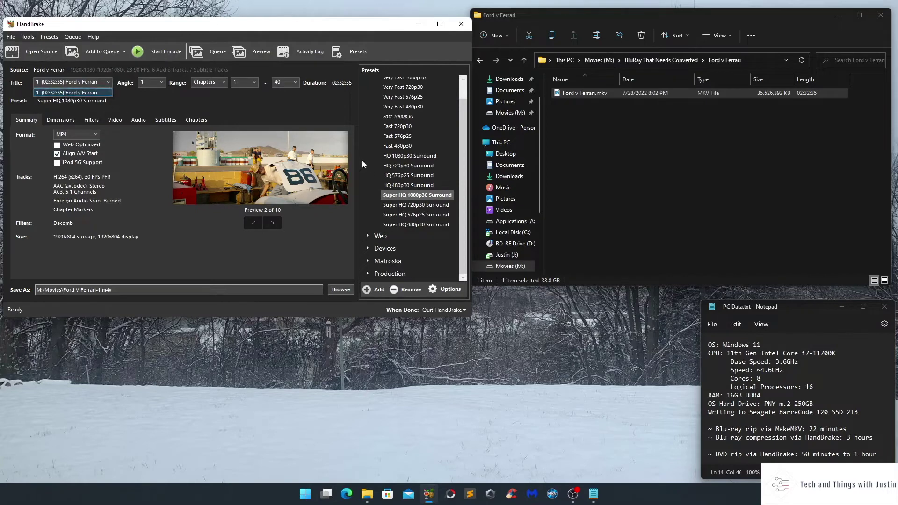
left_click(405, 195)
scroll(423, 201, "up", 1)
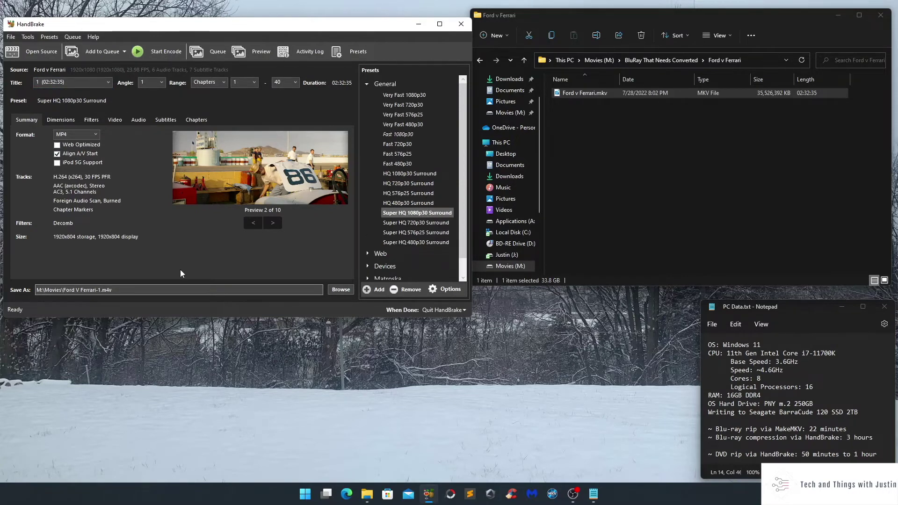
Step: Remove the -1 suffix from the output file name so the destination is M:\Movies\Ford V Ferrari.m4v
left_click_drag(37, 290, 64, 298)
left_click(101, 290)
key("BackSpace")
key("BackSpace")
Step: Add the Ford v Ferrari title to the encode queue, then check the pending job in the queue window and close it
left_click(102, 84)
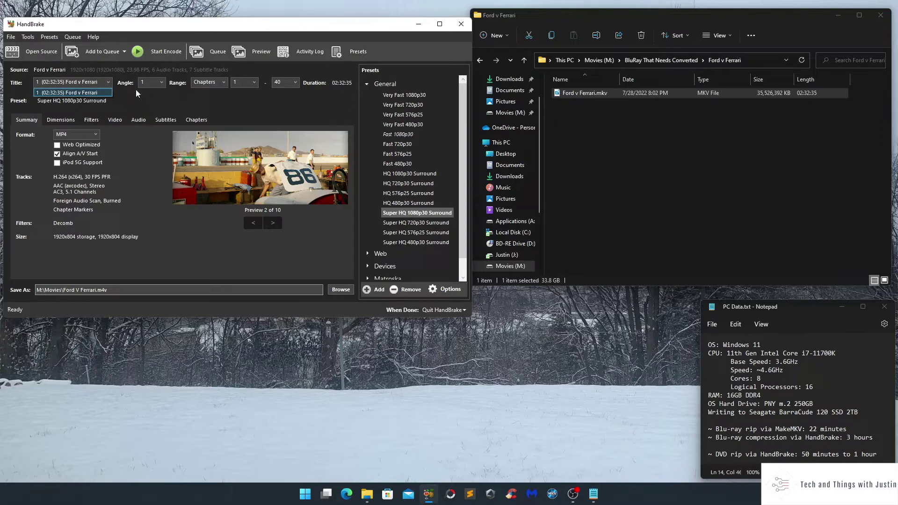
left_click(117, 54)
left_click(105, 52)
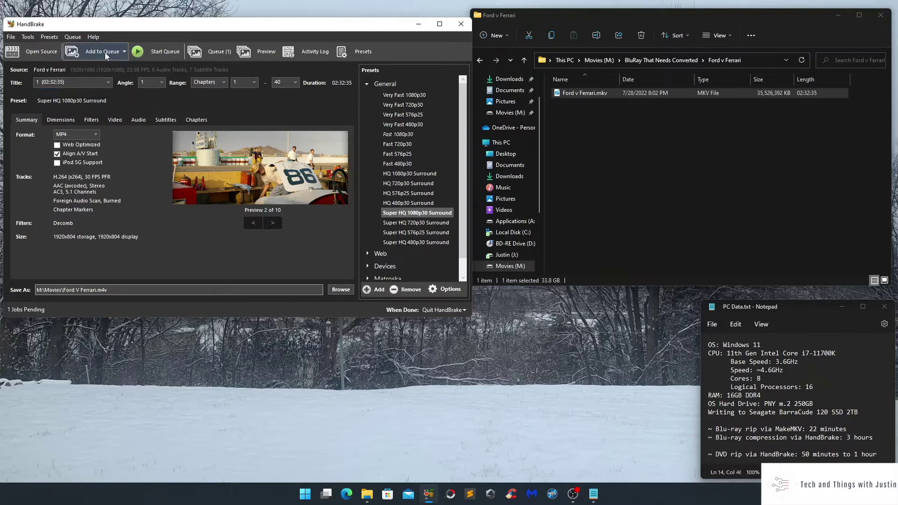
left_click(213, 55)
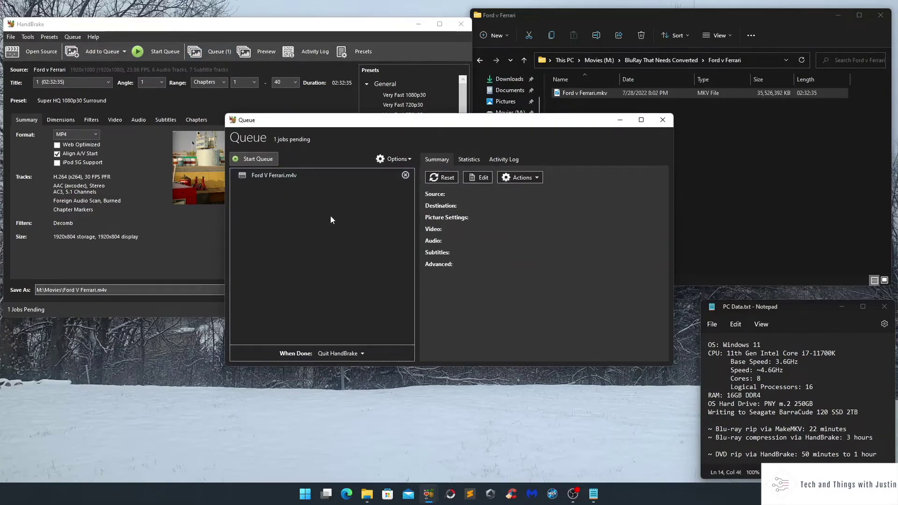
left_click(662, 119)
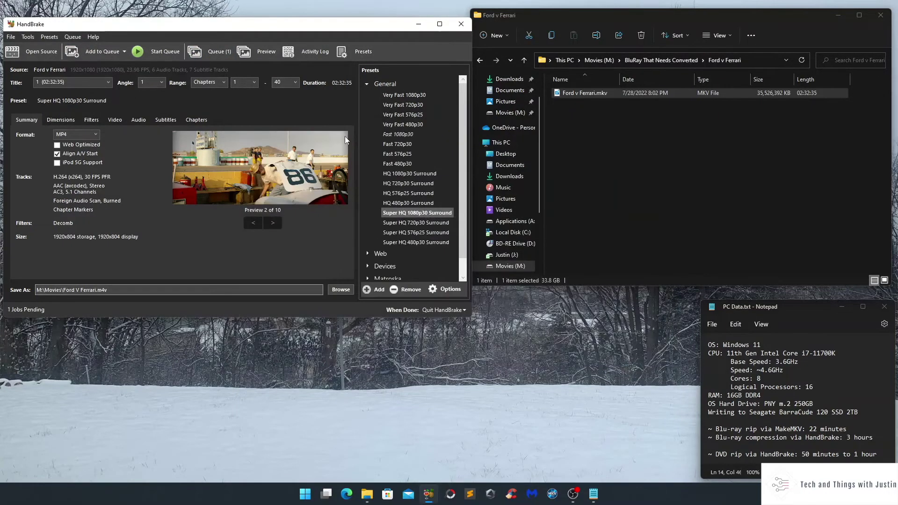
Step: Start the queue to encode Ford V Ferrari.m4v
left_click(96, 82)
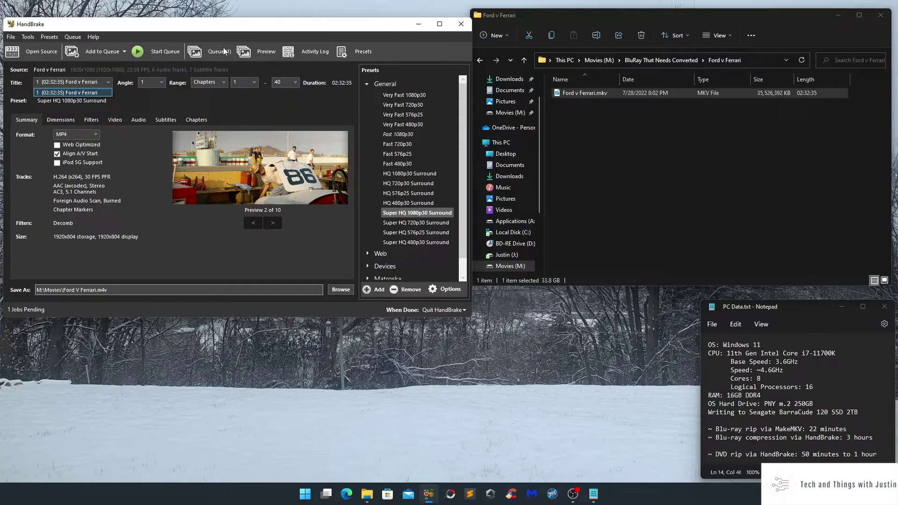
left_click(206, 62)
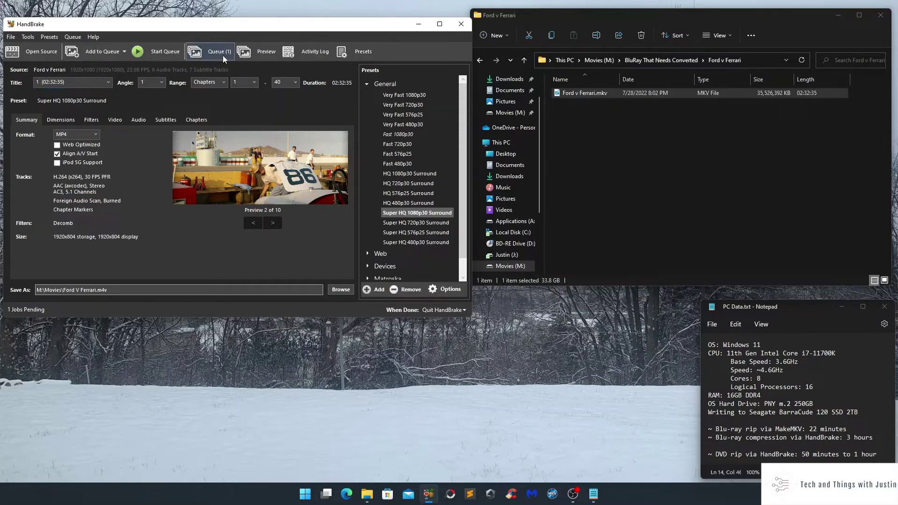
left_click(154, 54)
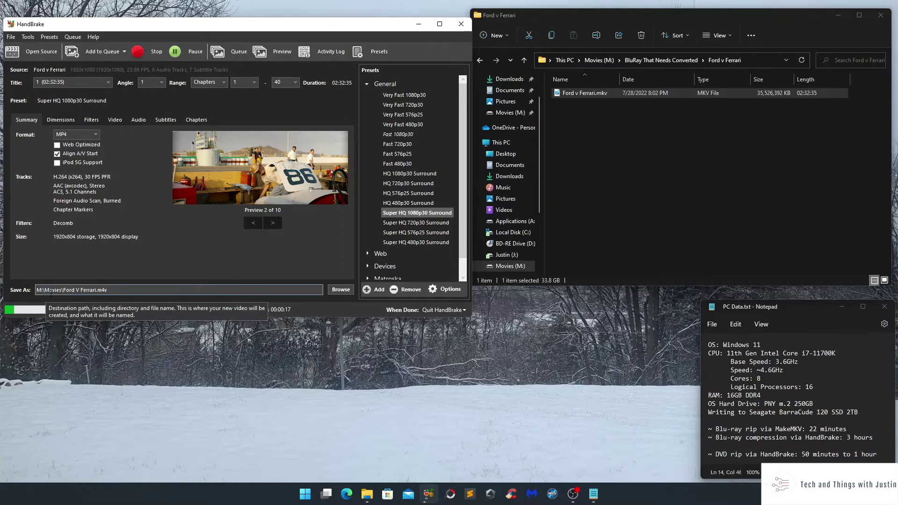
left_click_drag(69, 290, 83, 290)
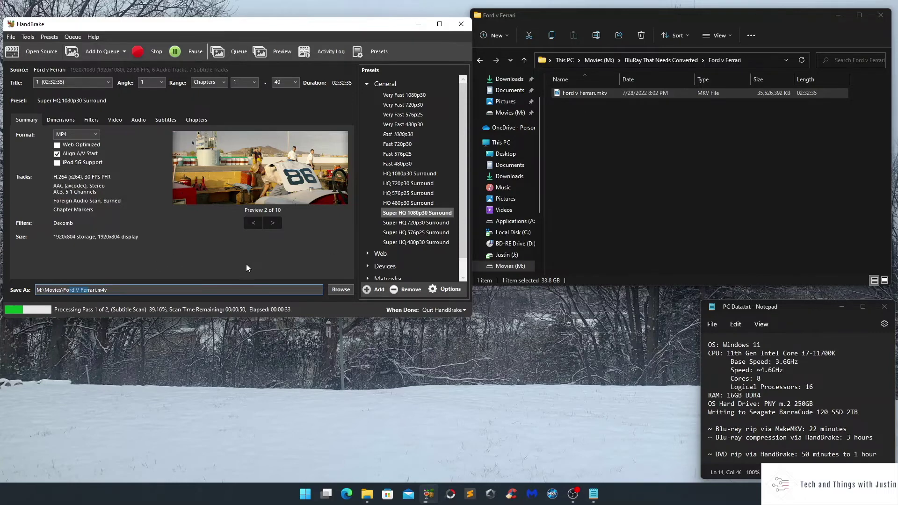
Step: In File Explorer, compare the sizes of Ford v Ferrari.mkv and the encoded Ford V Ferrari.m4v, widening the Movies window to show the full Size column
left_click(674, 97)
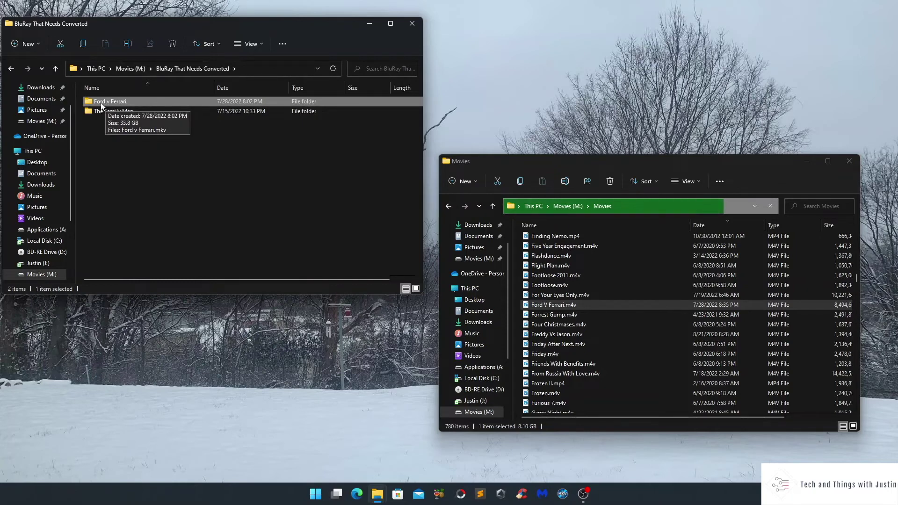
double_click(143, 103)
left_click(113, 102)
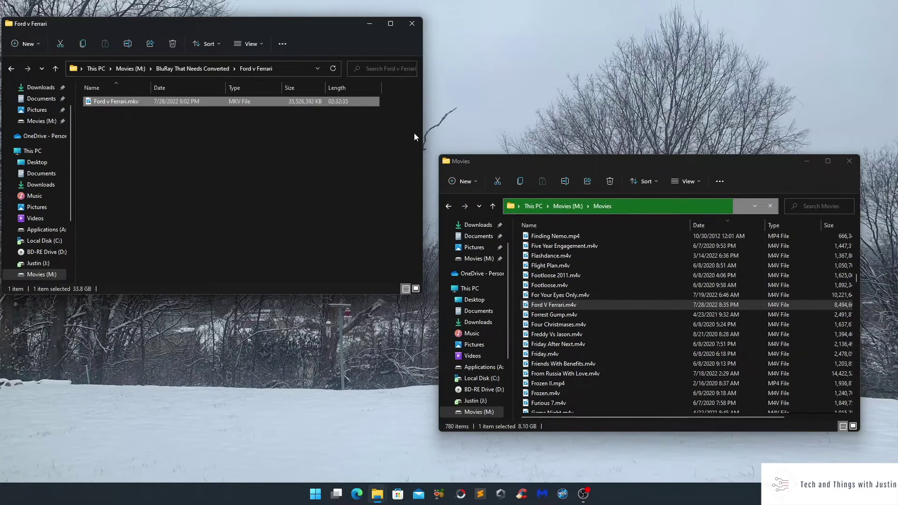
left_click(576, 304)
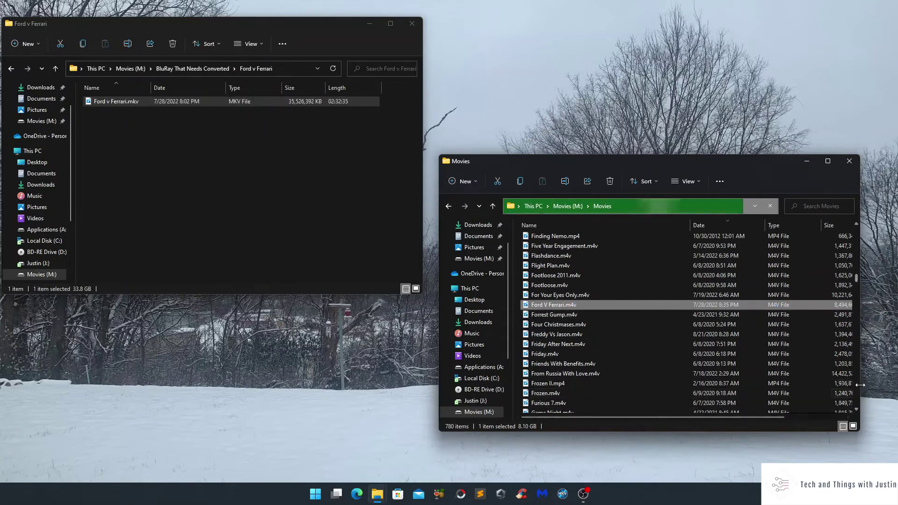
left_click_drag(861, 379, 897, 377)
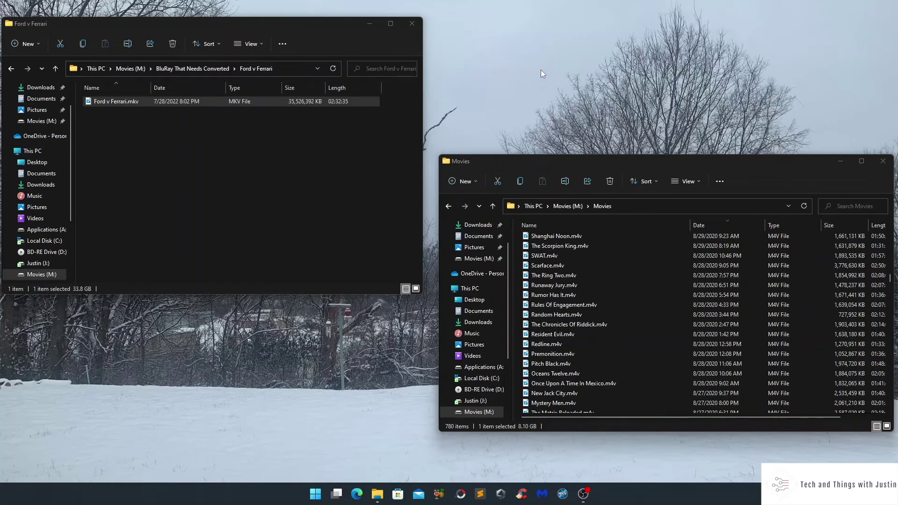
Step: Switch to MakeMKV to view its drive information, minimize its window, and bring up HandBrake
left_click(563, 493)
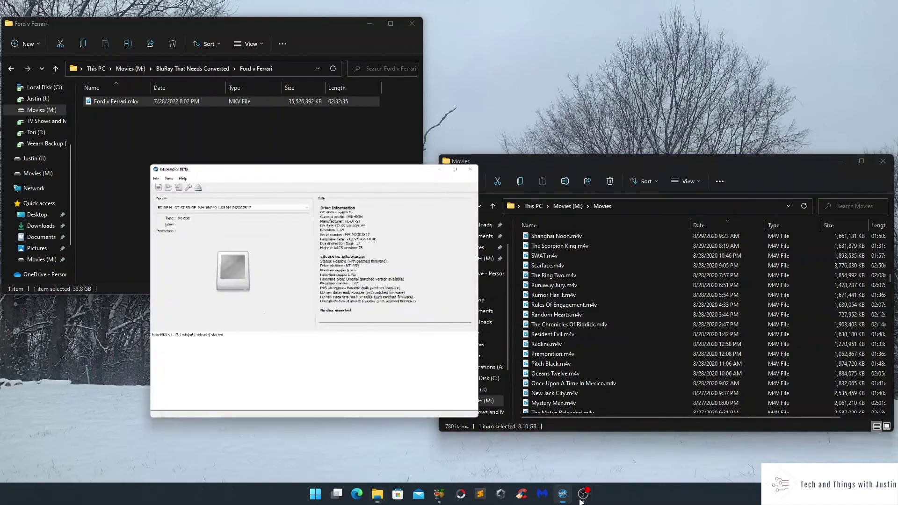
left_click_drag(294, 166, 197, 73)
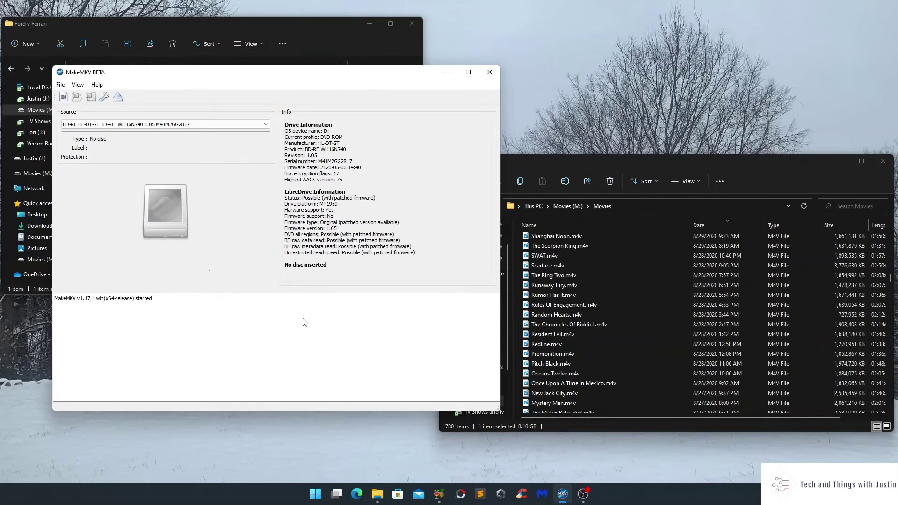
left_click(447, 72)
left_click(439, 494)
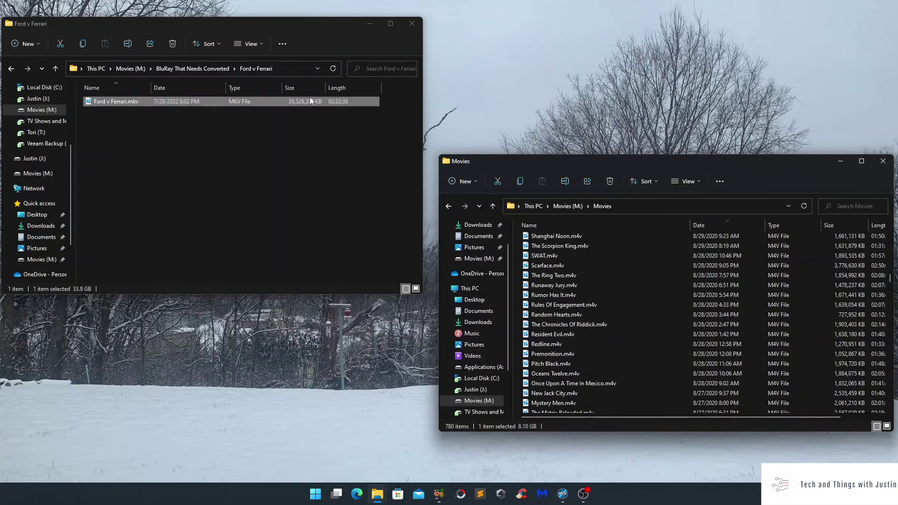
Step: Close the Movies window, delete the Ford v Ferrari folder from BluRay That Needs Converted, and move the remaining window toward the screen's center
left_click(309, 101)
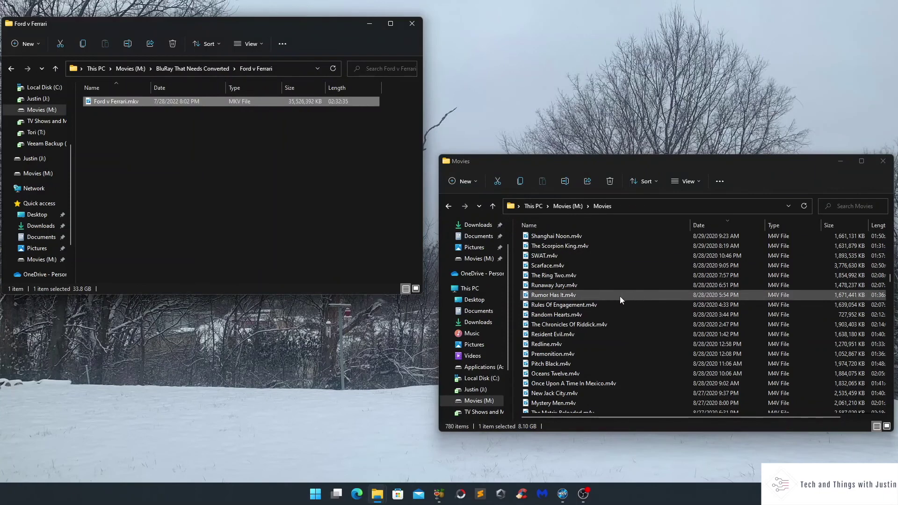
left_click(883, 161)
left_click(189, 68)
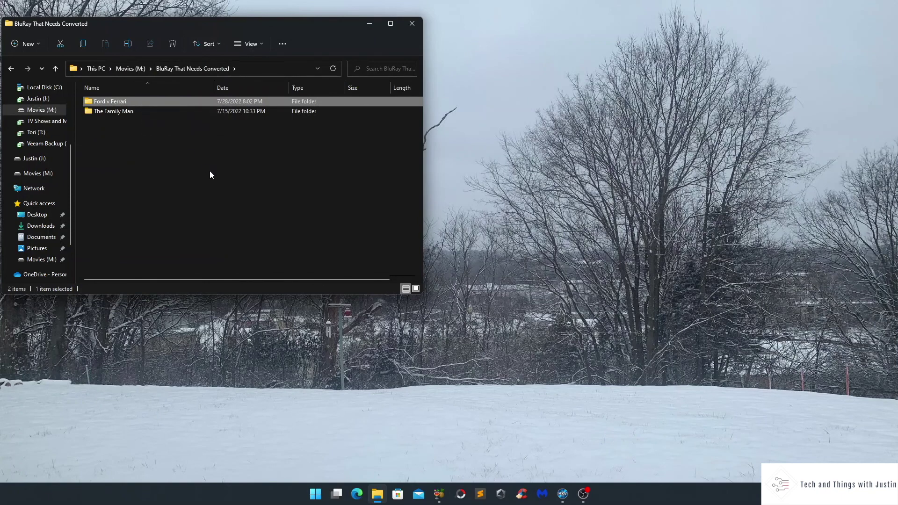
key("Delete")
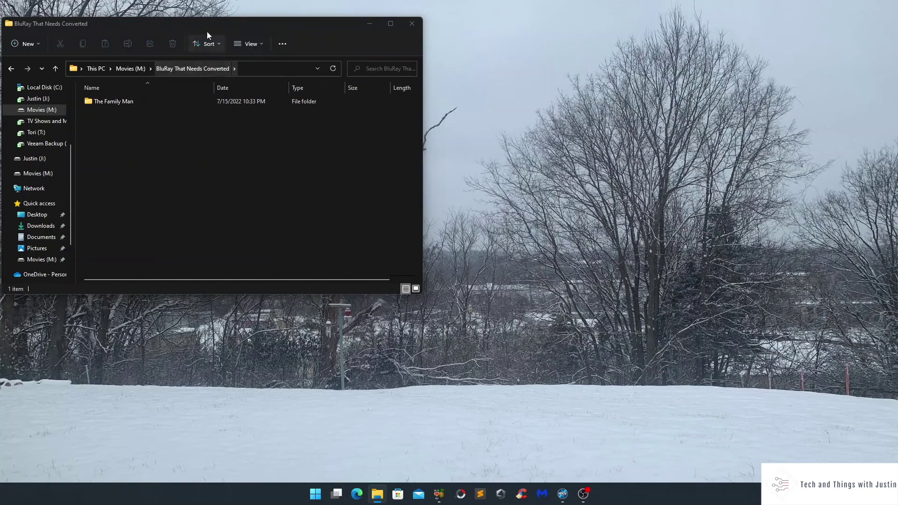
left_click_drag(335, 20, 447, 71)
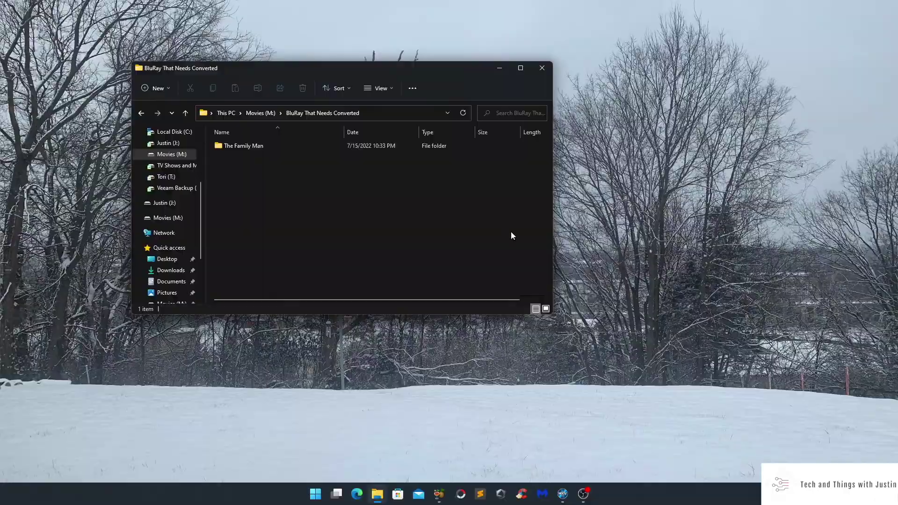